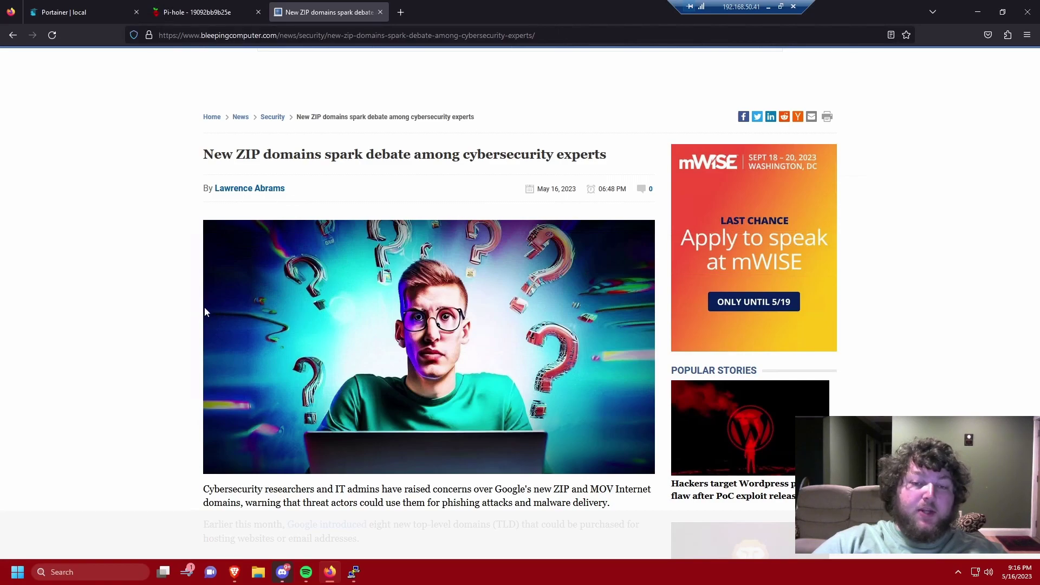
Scroll through the BleepingComputer article to its section on the .zip and .mov domain concerns
{"action": "scroll", "coordinate": [154, 301], "scroll_direction": "down", "scroll_amount": 3}
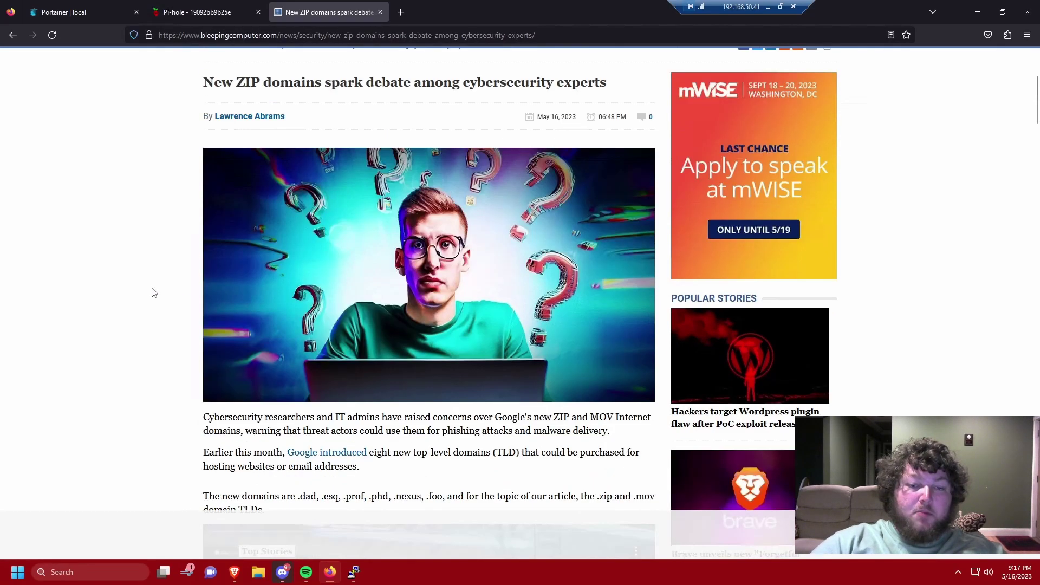
{"action": "scroll", "coordinate": [155, 301], "scroll_direction": "down", "scroll_amount": 3}
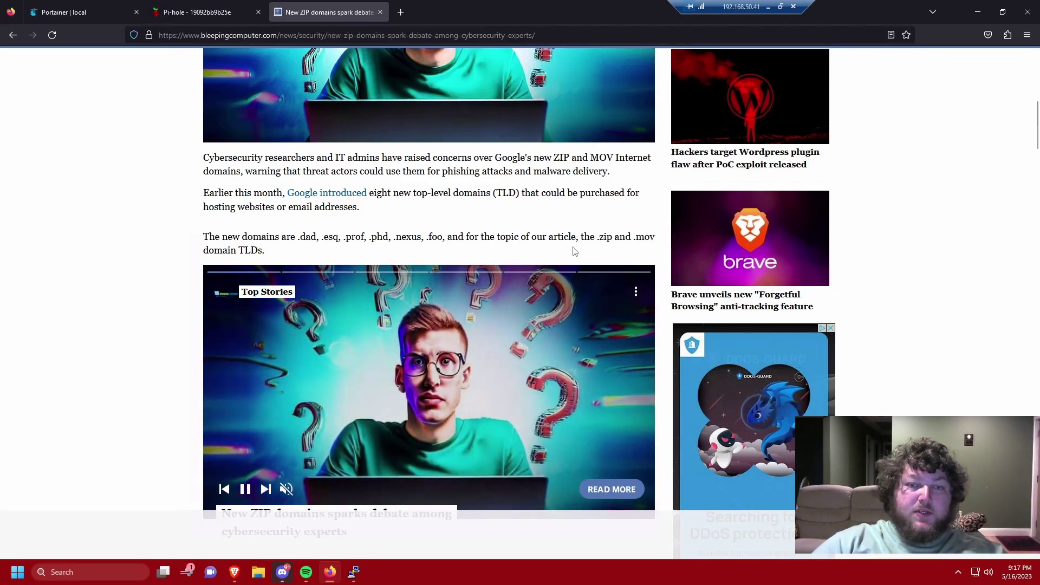
{"action": "scroll", "coordinate": [203, 276], "scroll_direction": "down", "scroll_amount": 5}
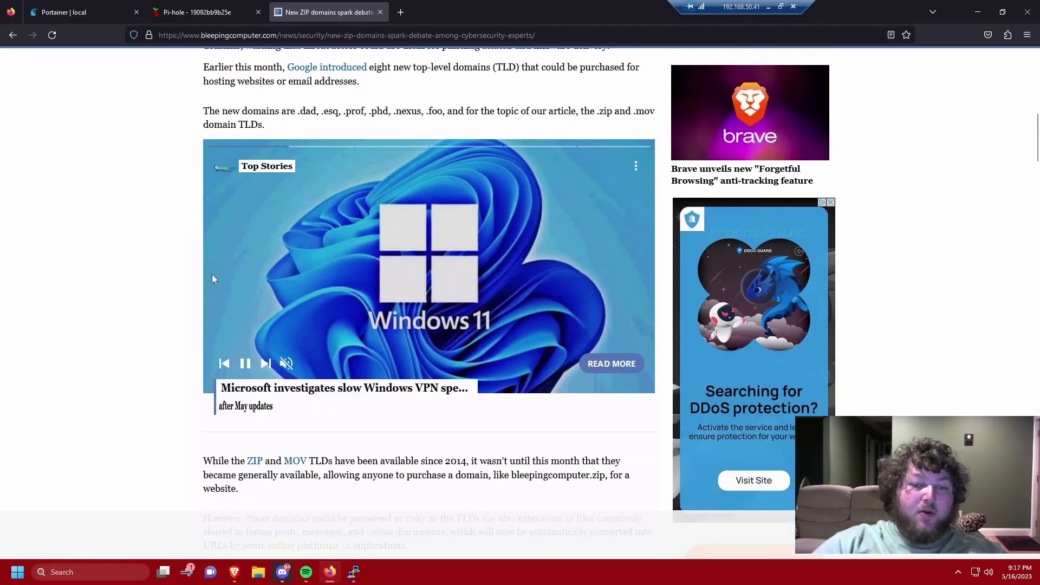
{"action": "scroll", "coordinate": [172, 288], "scroll_direction": "down", "scroll_amount": 3}
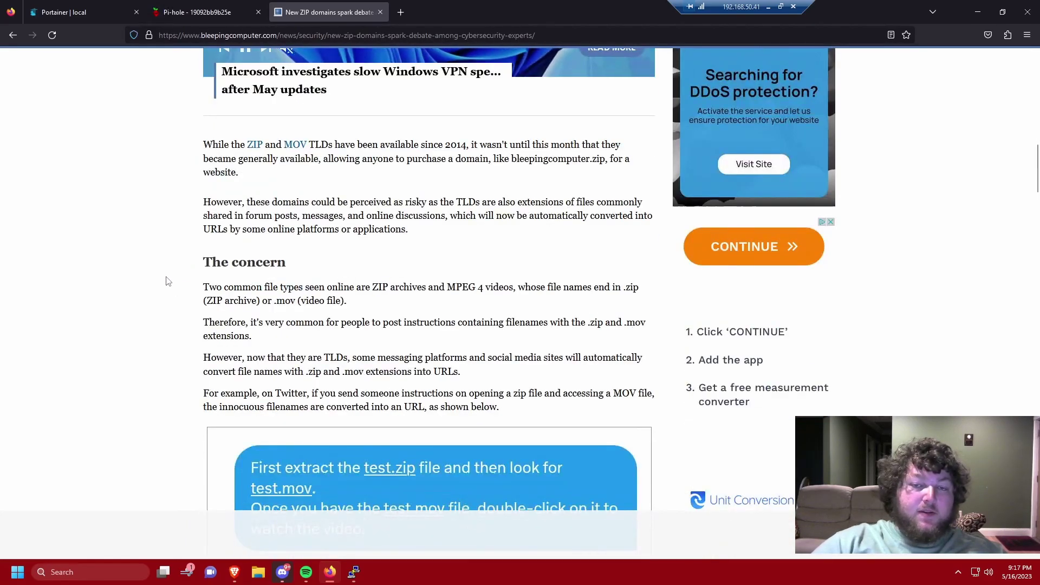
{"action": "scroll", "coordinate": [187, 298], "scroll_direction": "down", "scroll_amount": 2}
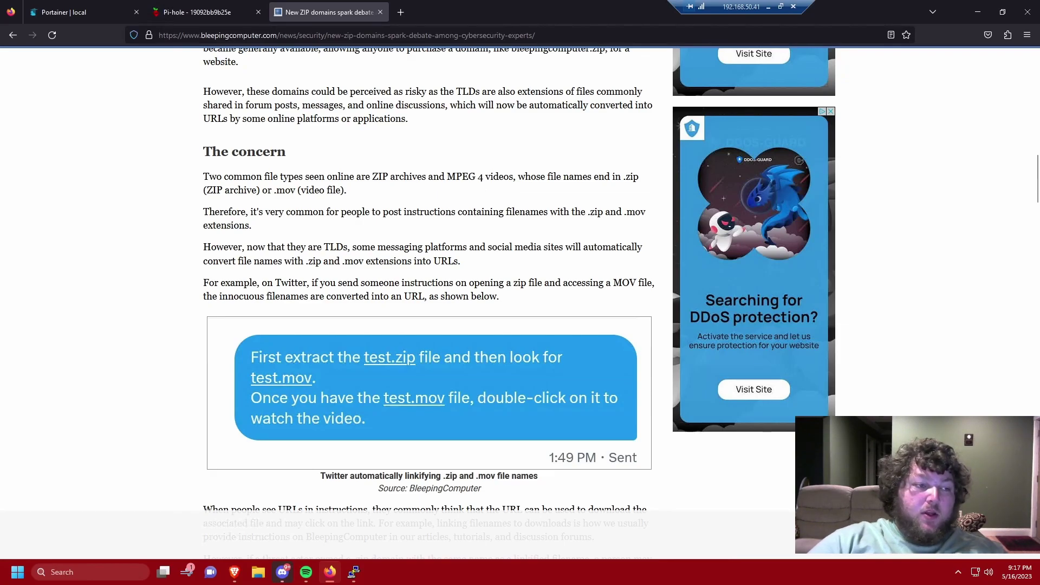
{"action": "scroll", "coordinate": [432, 226], "scroll_direction": "down", "scroll_amount": 3}
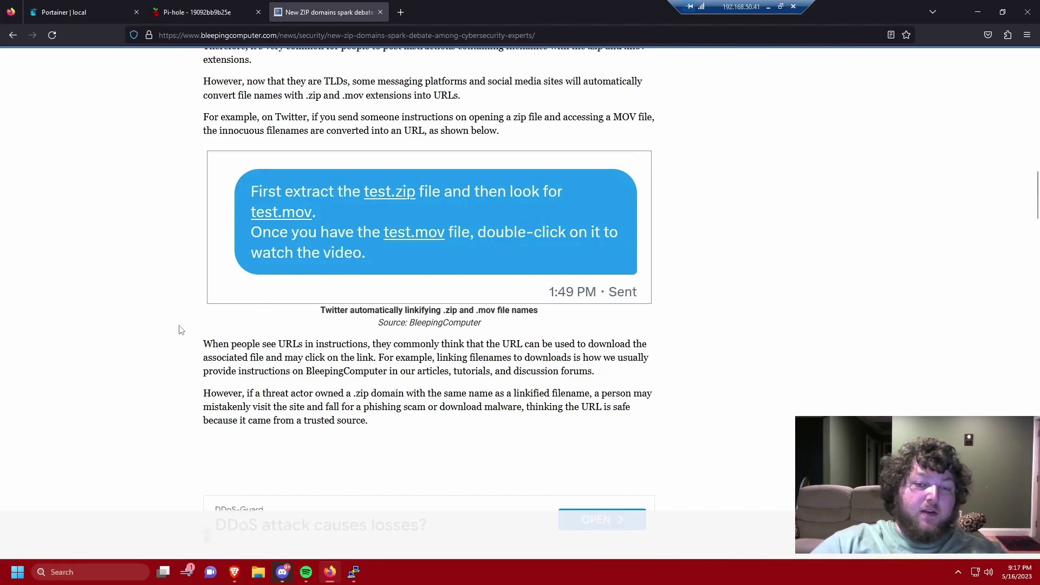
{"action": "scroll", "coordinate": [196, 330], "scroll_direction": "down", "scroll_amount": 1}
{"action": "scroll", "coordinate": [194, 330], "scroll_direction": "up", "scroll_amount": 1}
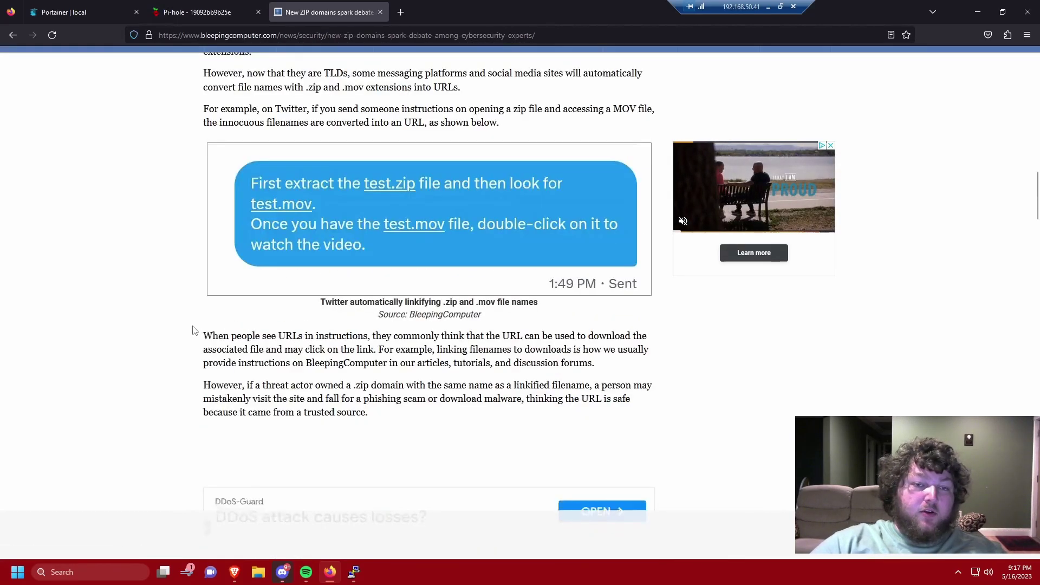
{"action": "scroll", "coordinate": [189, 329], "scroll_direction": "down", "scroll_amount": 5}
{"action": "scroll", "coordinate": [187, 328], "scroll_direction": "down", "scroll_amount": 3}
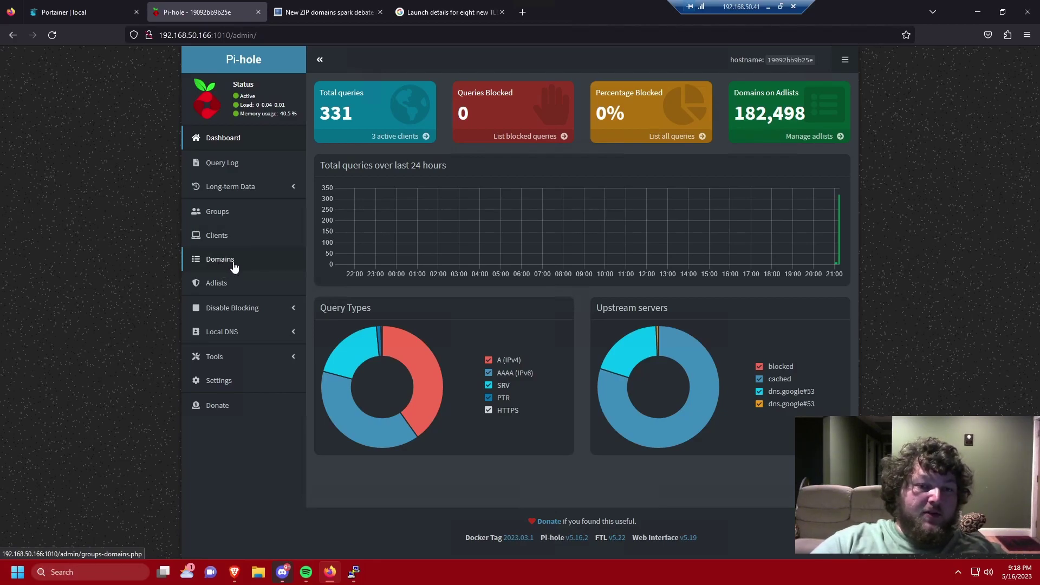
In Domains, add zip to the blacklist as a wildcard regex entry
{"action": "left_click", "coordinate": [241, 260]}
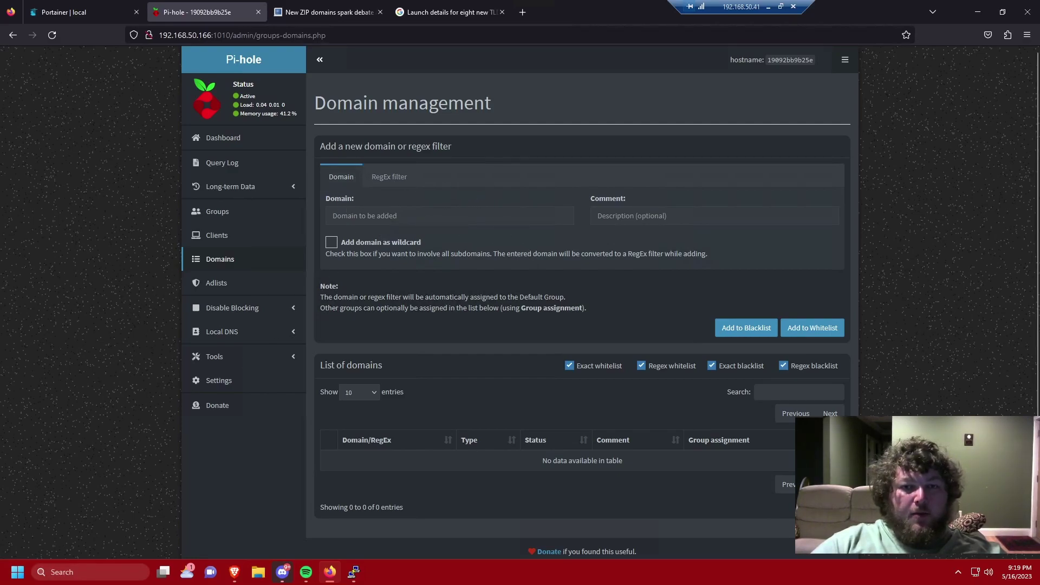
{"action": "left_click", "coordinate": [397, 225]}
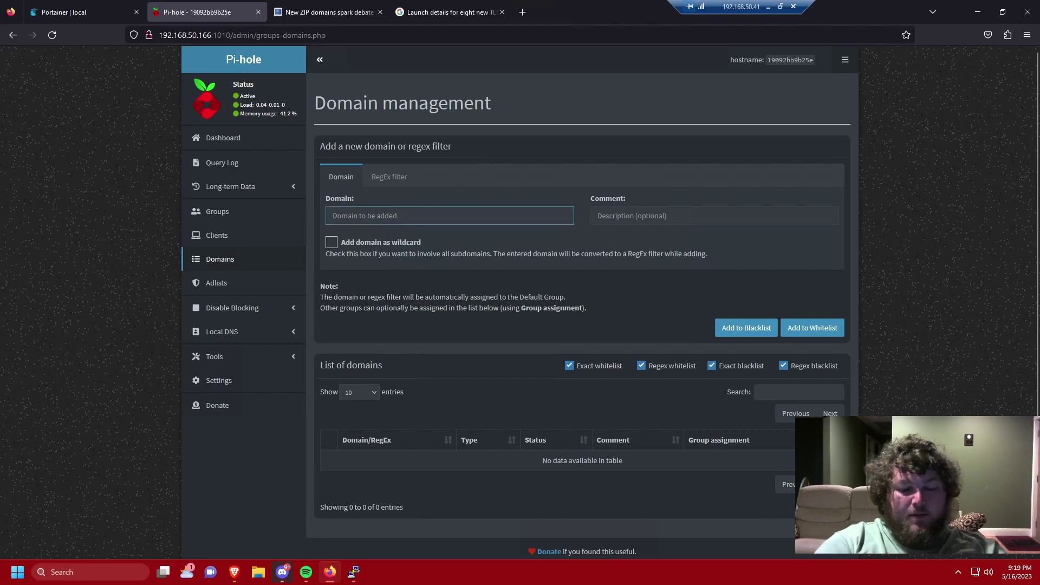
{"action": "type", "text": "zip"}
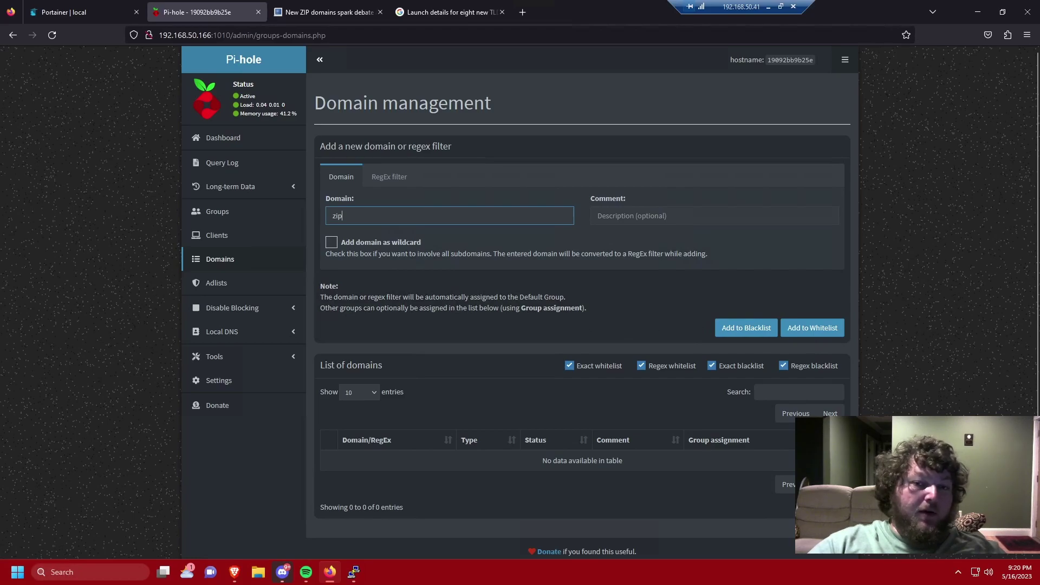
{"action": "left_click", "coordinate": [334, 244]}
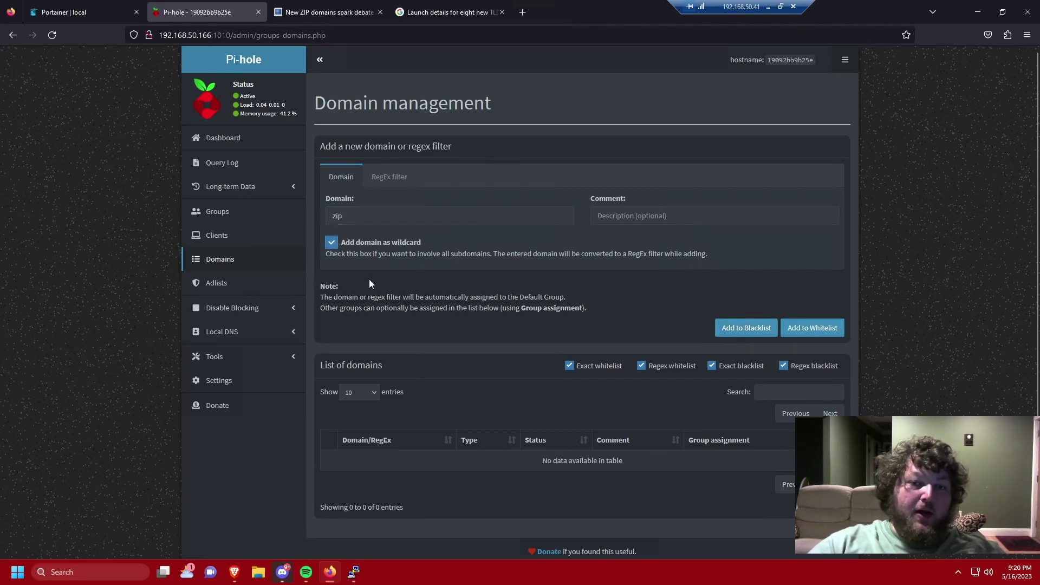
{"action": "left_click", "coordinate": [757, 334]}
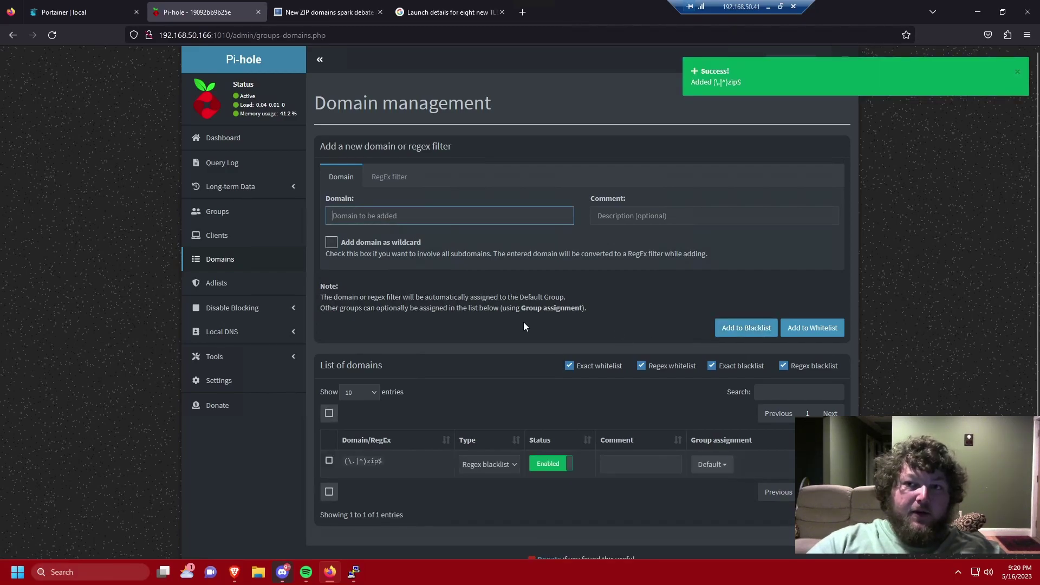
Comment the zip regex entry 'to protect against googles new tld'
{"action": "scroll", "coordinate": [524, 325], "scroll_direction": "down", "scroll_amount": 1}
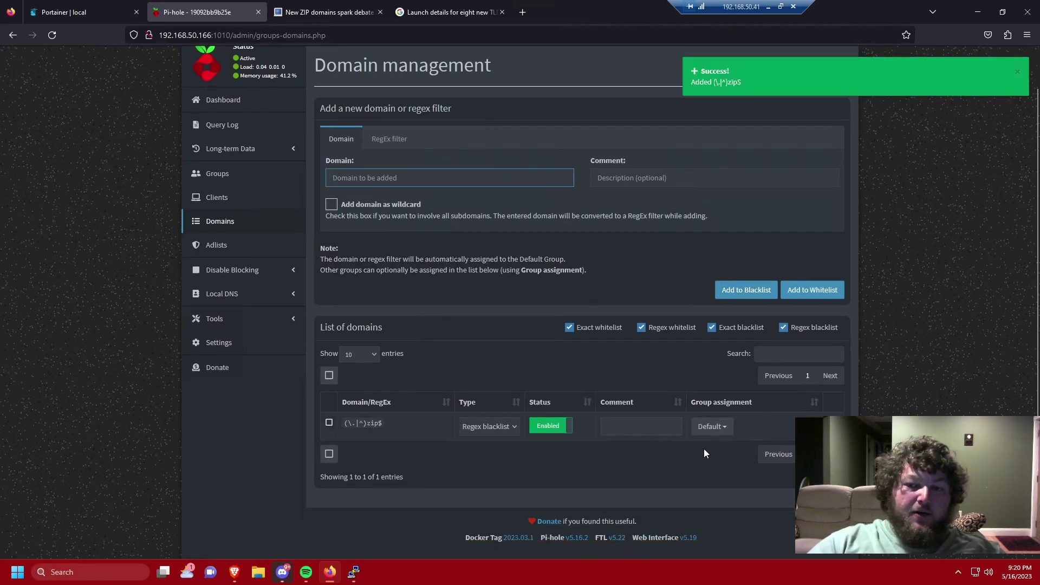
{"action": "left_click", "coordinate": [641, 427]}
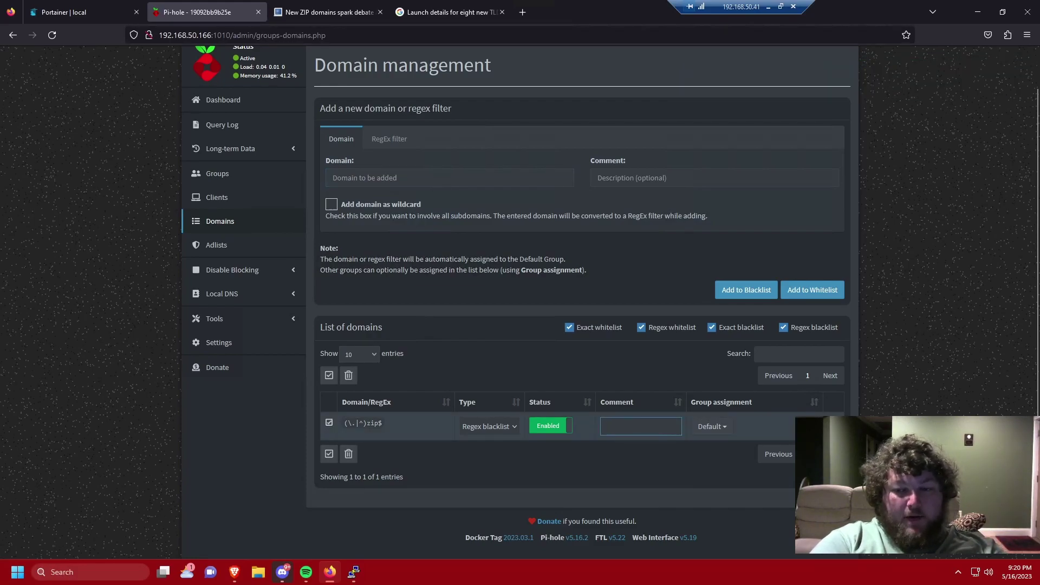
{"action": "type", "text": "to protect "}
{"action": "type", "text": "against "}
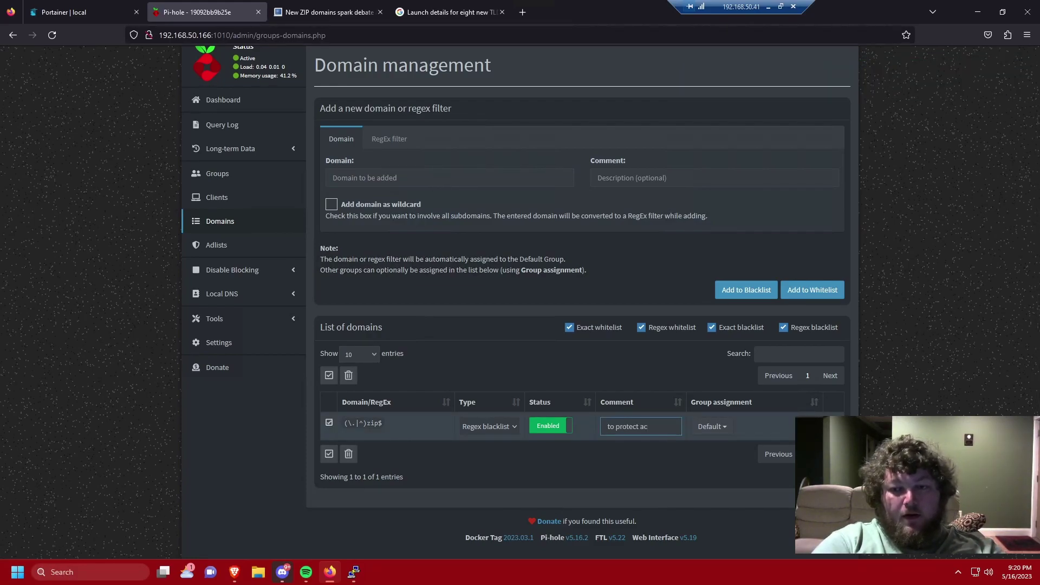
{"action": "type", "text": "goog"}
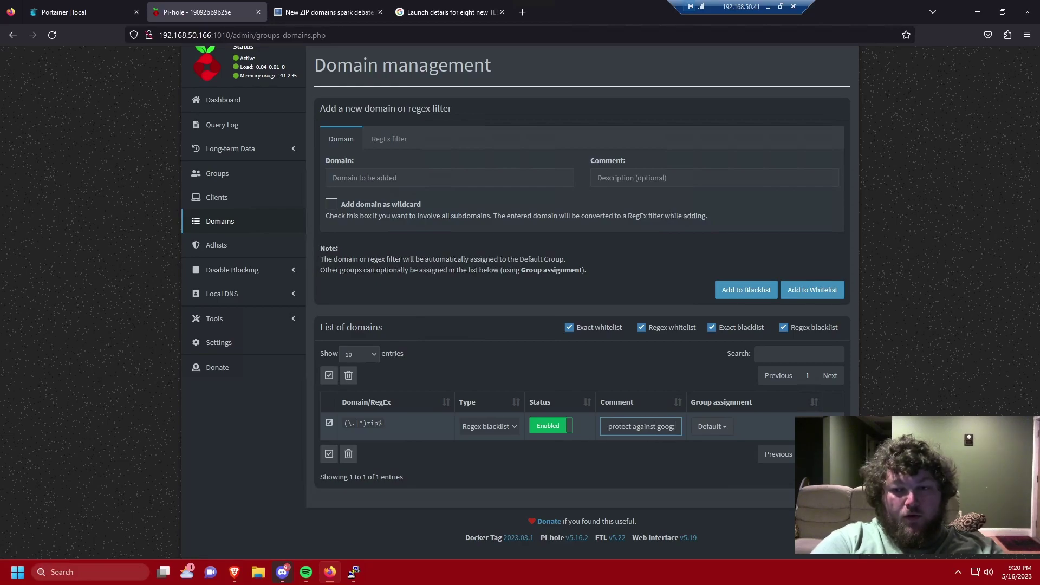
{"action": "type", "text": "les new tld"}
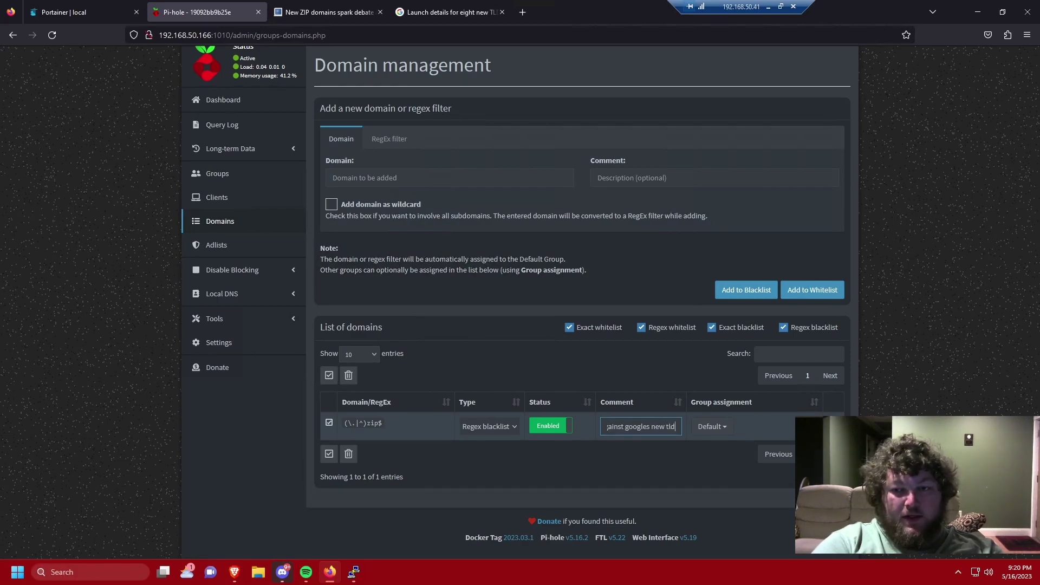
{"action": "left_click", "coordinate": [673, 466]}
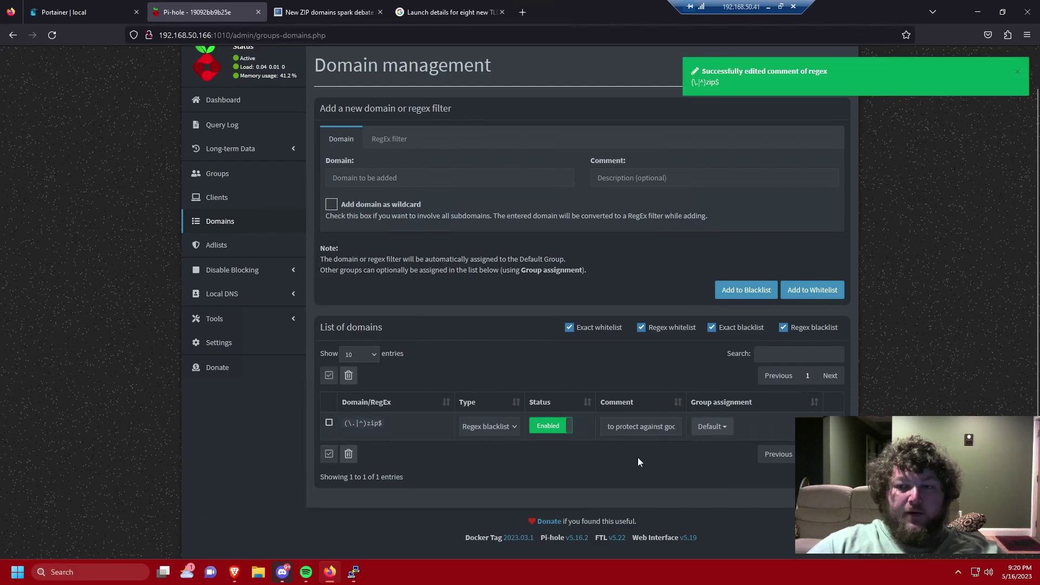
After checking Google's new TLD announcement, blacklist mov as a wildcard regex entry
{"action": "left_click", "coordinate": [430, 12]}
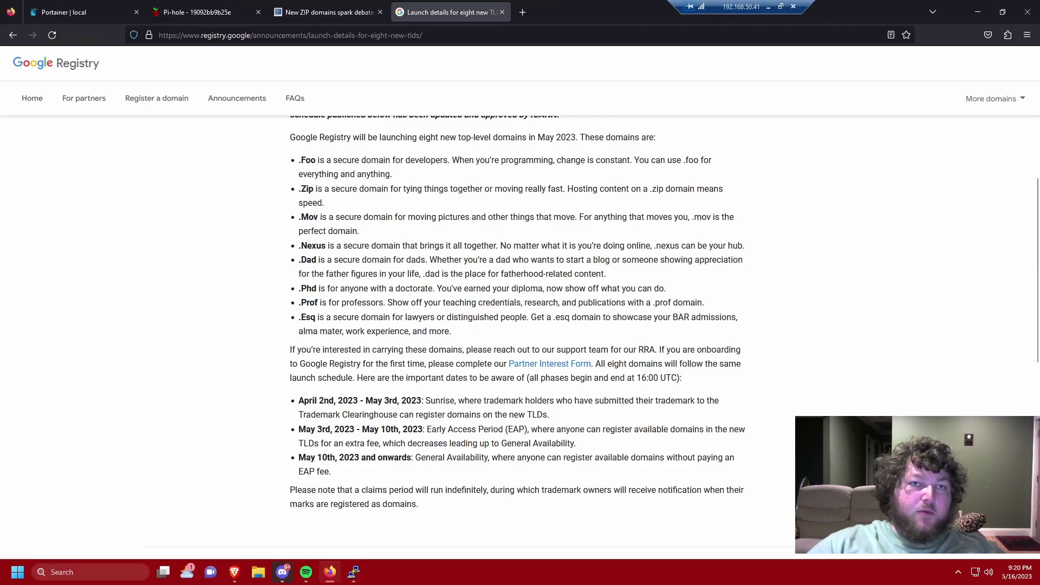
{"action": "left_click", "coordinate": [214, 19]}
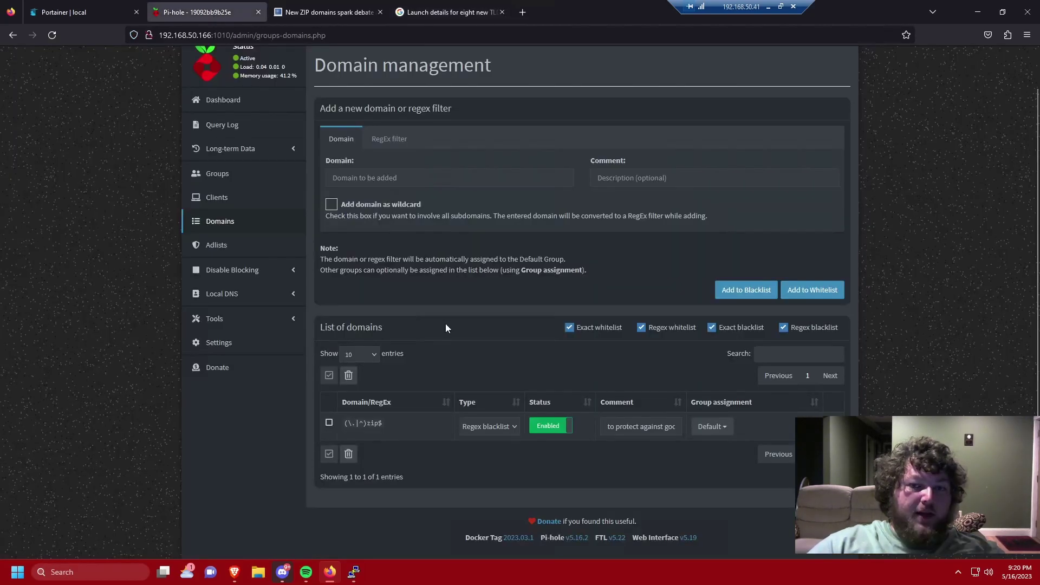
{"action": "left_click", "coordinate": [366, 180]}
{"action": "type", "text": ".mov"}
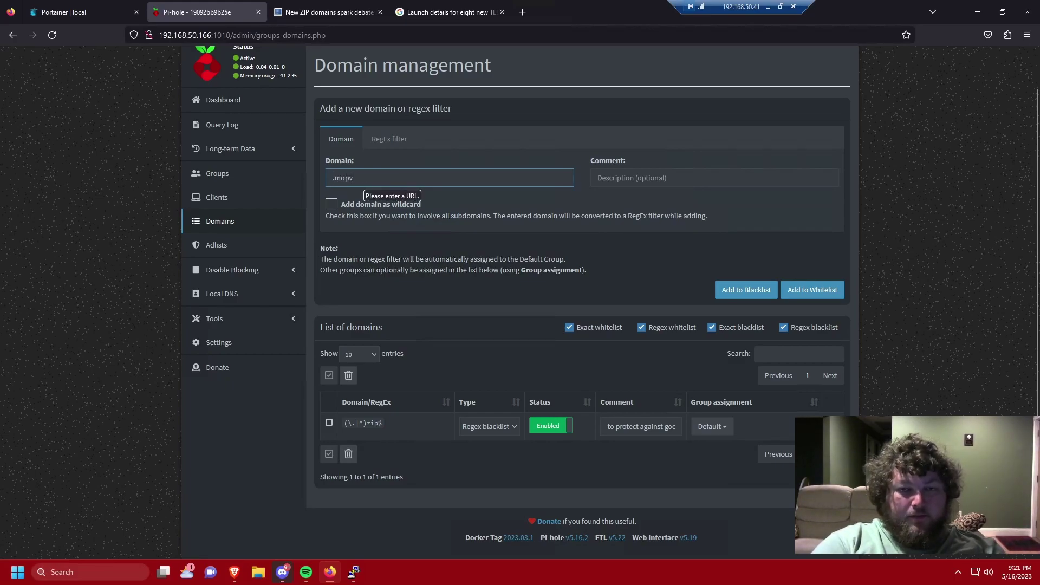
{"action": "key", "text": "BackSpace"}
{"action": "key", "text": "BackSpace"}
{"action": "key", "text": "BackSpace"}
{"action": "key", "text": "BackSpace"}
{"action": "type", "text": "mov"}
{"action": "key", "text": "Tab"}
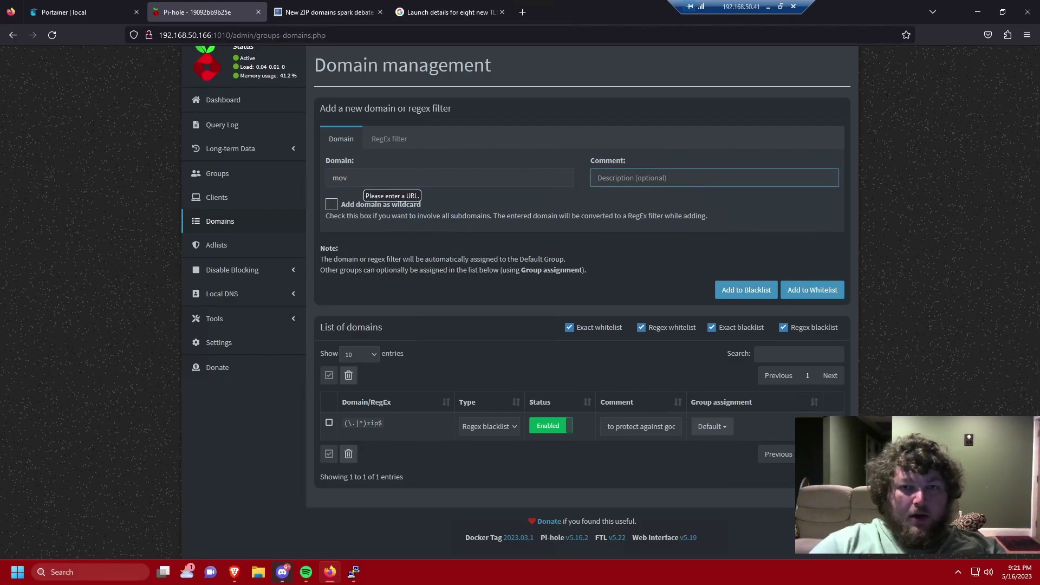
{"action": "left_click", "coordinate": [331, 204]}
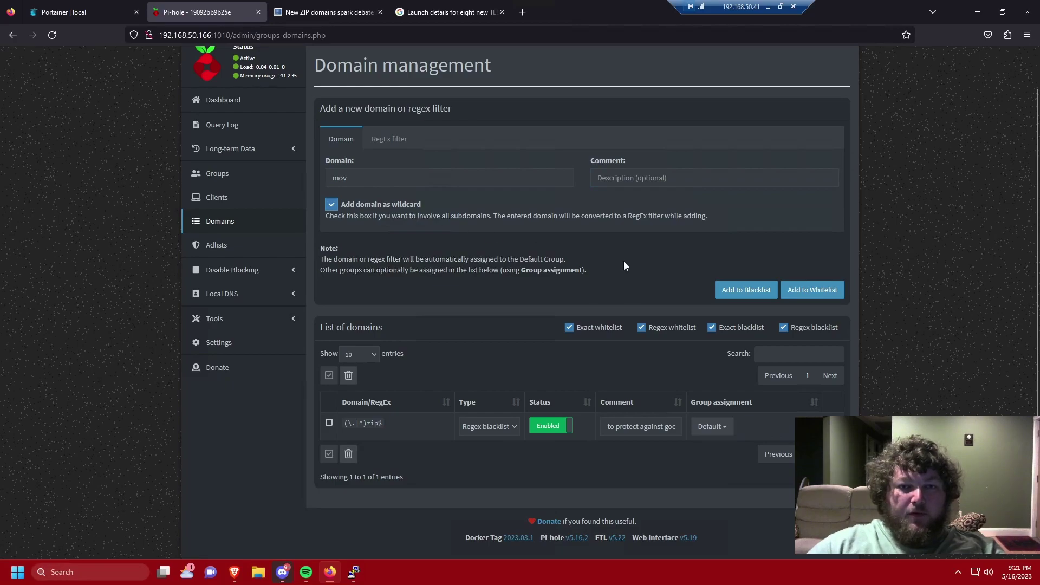
{"action": "left_click", "coordinate": [739, 289]}
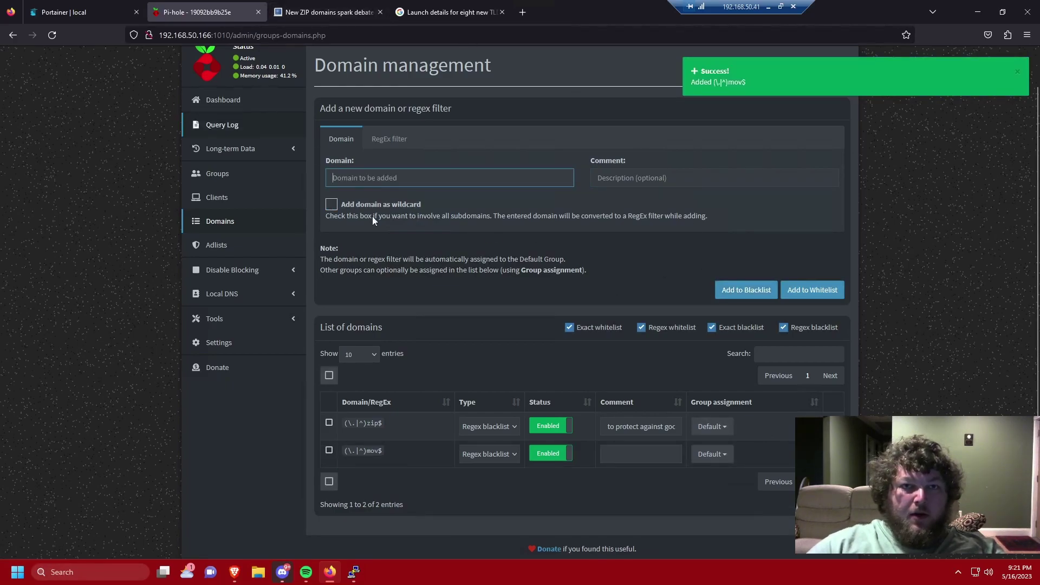
Blacklist foo as a wildcard regex entry as well
{"action": "type", "text": "foo"}
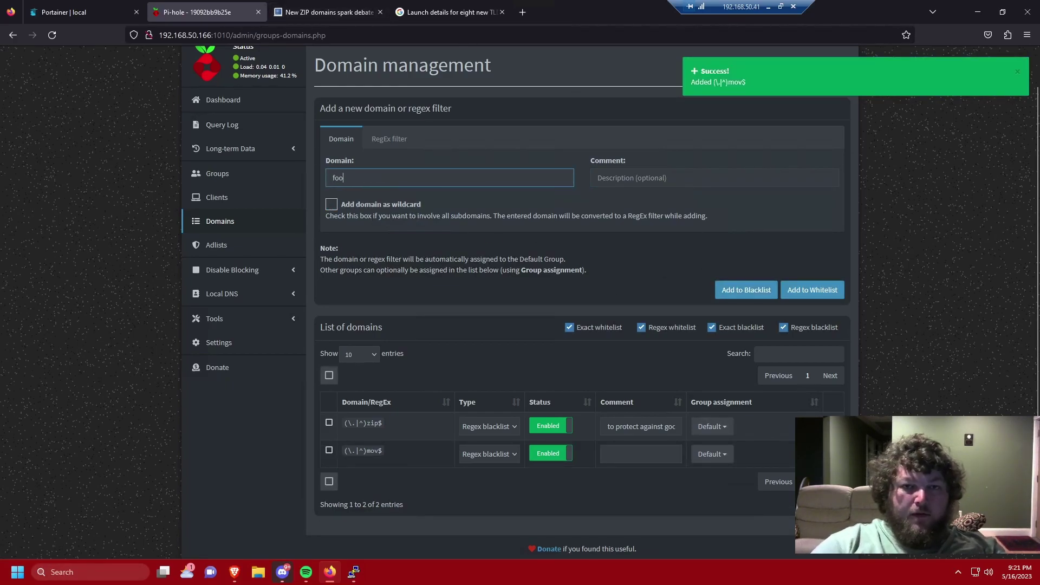
{"action": "left_click", "coordinate": [331, 204]}
{"action": "left_click", "coordinate": [768, 290]}
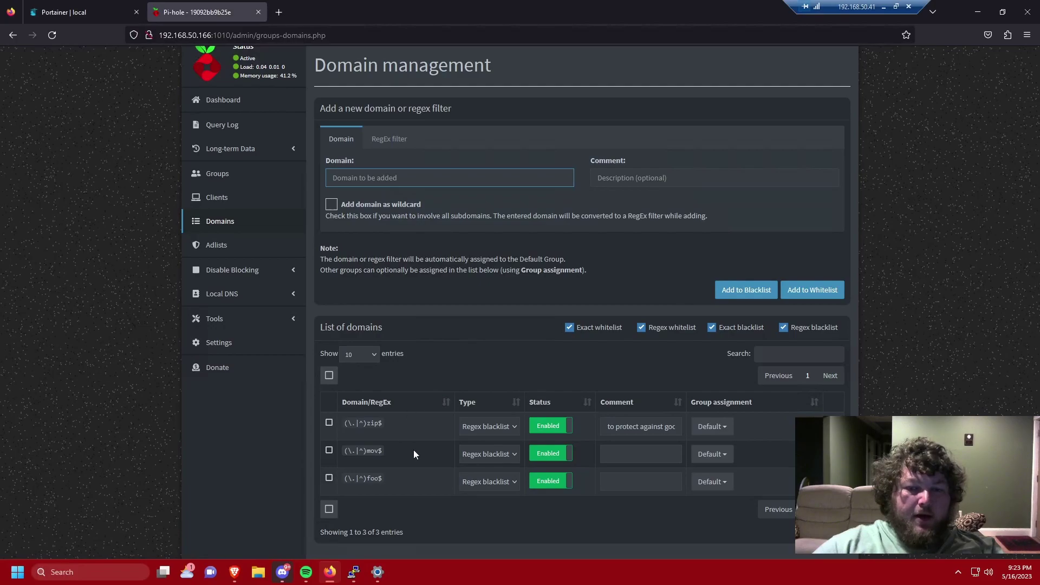
Try loading hello.mov in a new tab, then filter Pi-hole's query log for the blocked hello lookups
{"action": "left_click", "coordinate": [278, 13]}
{"action": "type", "text": "hel"}
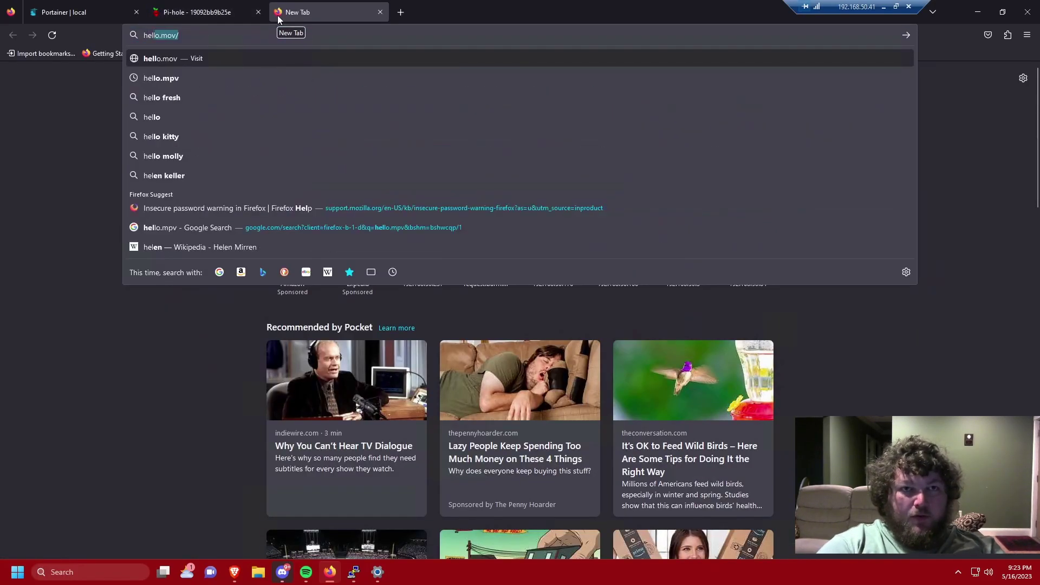
{"action": "type", "text": "lo"}
{"action": "key", "text": "Return"}
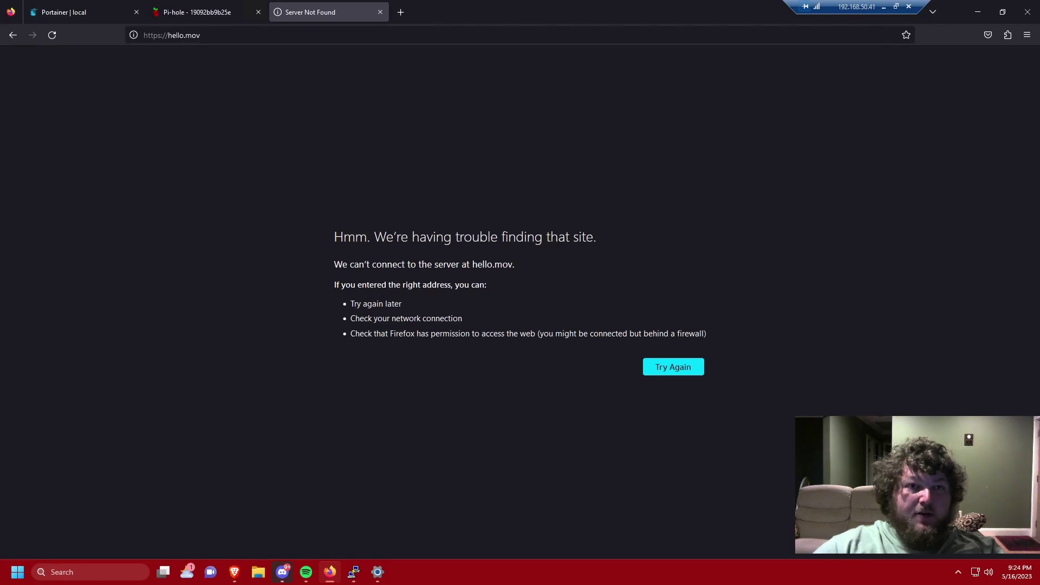
{"action": "left_click", "coordinate": [198, 12]}
{"action": "left_click", "coordinate": [219, 121]}
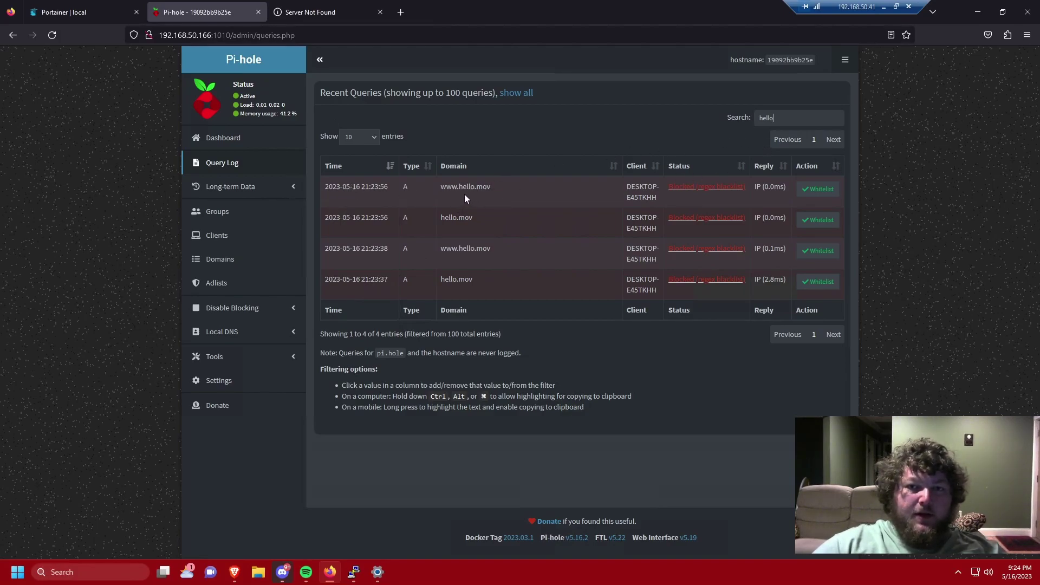
Change the error tab's address from hello.mov to hello.zip and load it
{"action": "left_click", "coordinate": [323, 21]}
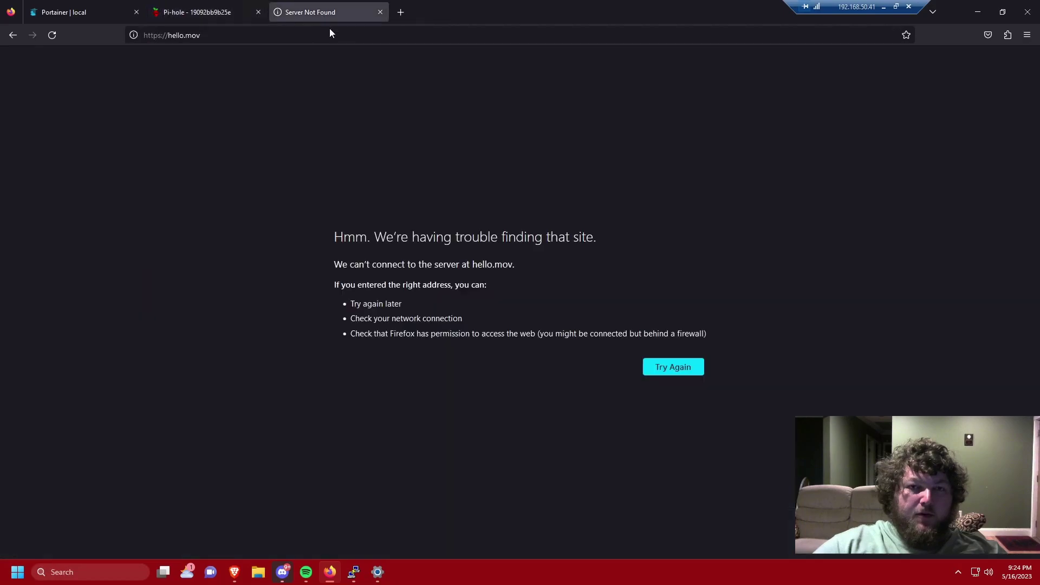
{"action": "left_click", "coordinate": [329, 33]}
{"action": "left_click", "coordinate": [329, 35]}
{"action": "key", "text": "BackSpace"}
{"action": "key", "text": "BackSpace"}
{"action": "key", "text": "BackSpace"}
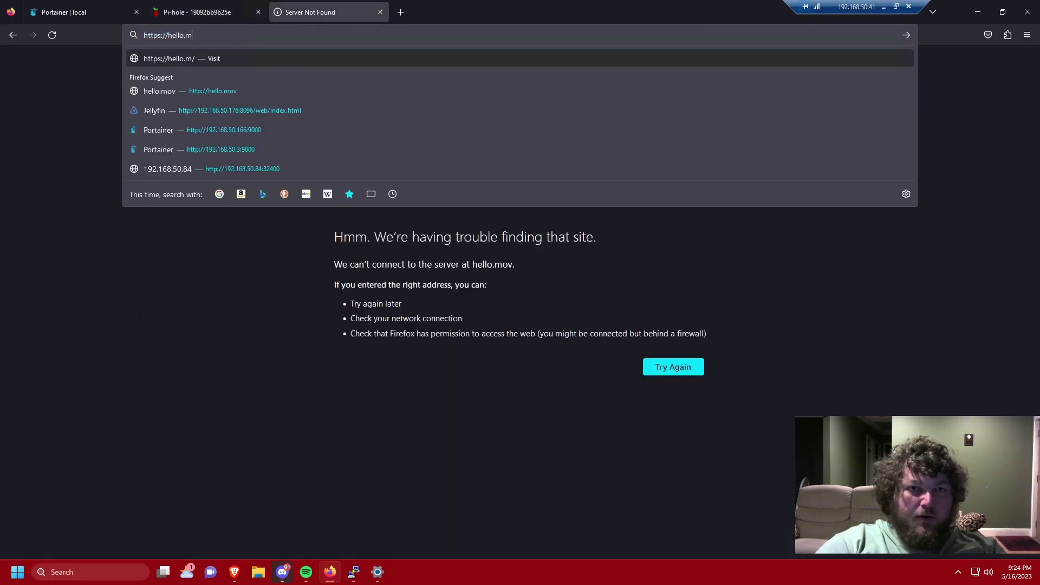
{"action": "type", "text": "zip"}
{"action": "key", "text": "Escape"}
{"action": "key", "text": "Return"}
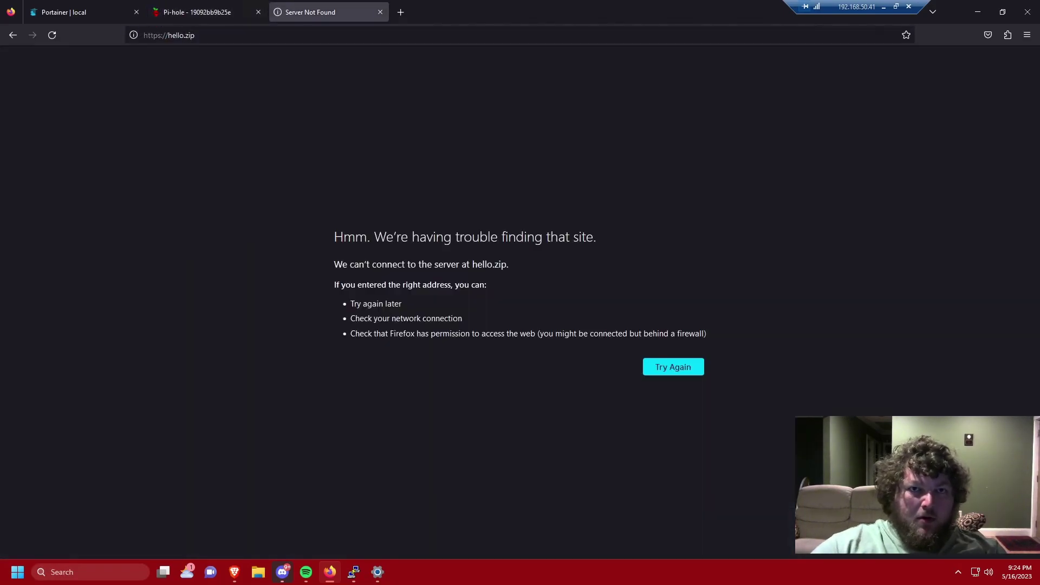
Show all queries in Pi-hole's query log to confirm hello.zip was blocked, then return to Domains
{"action": "left_click", "coordinate": [233, 8]}
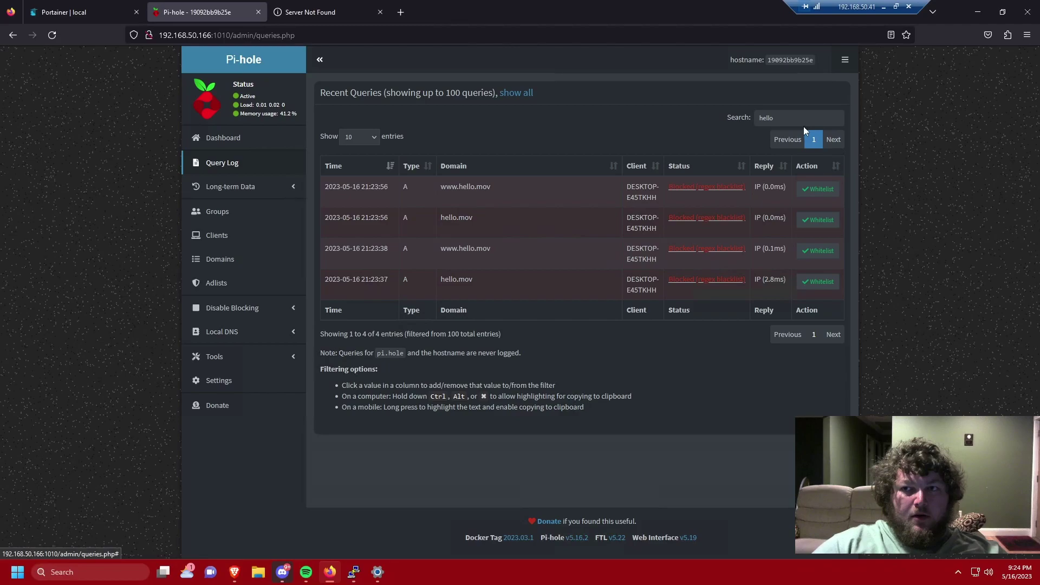
{"action": "left_click", "coordinate": [514, 94]}
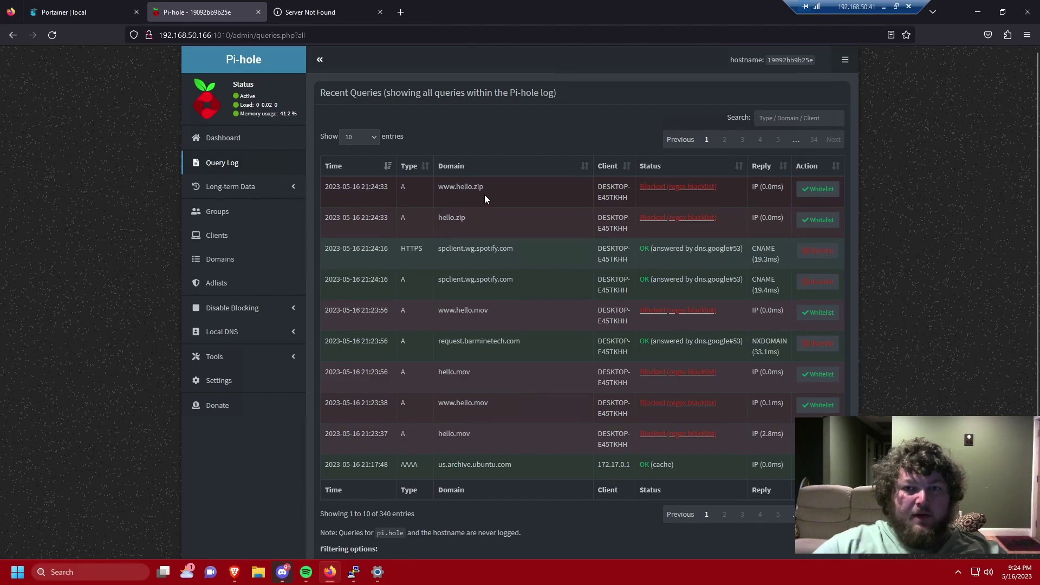
{"action": "left_click", "coordinate": [319, 10]}
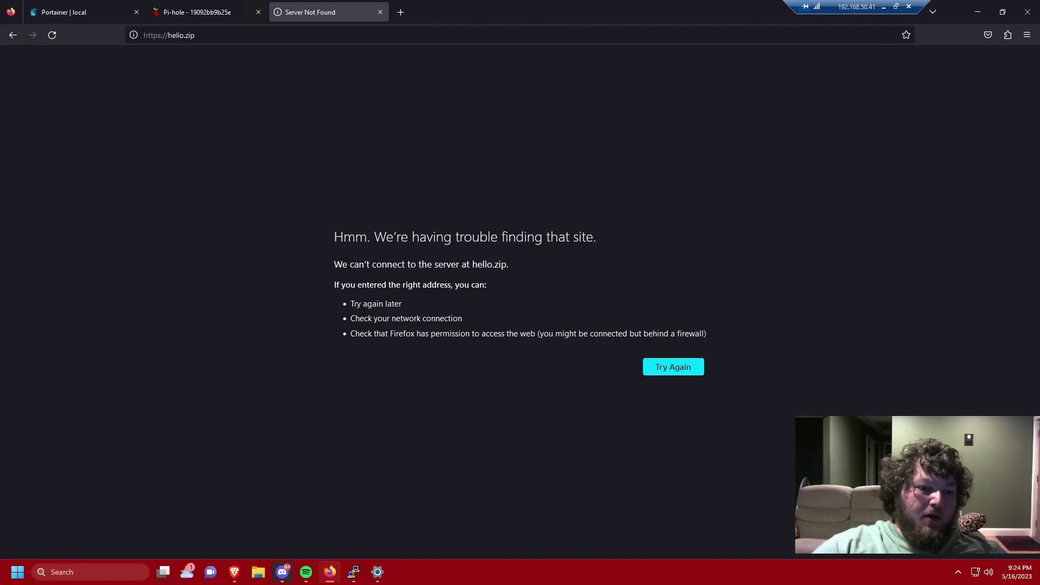
{"action": "key", "text": "ctrl+shift+Tab"}
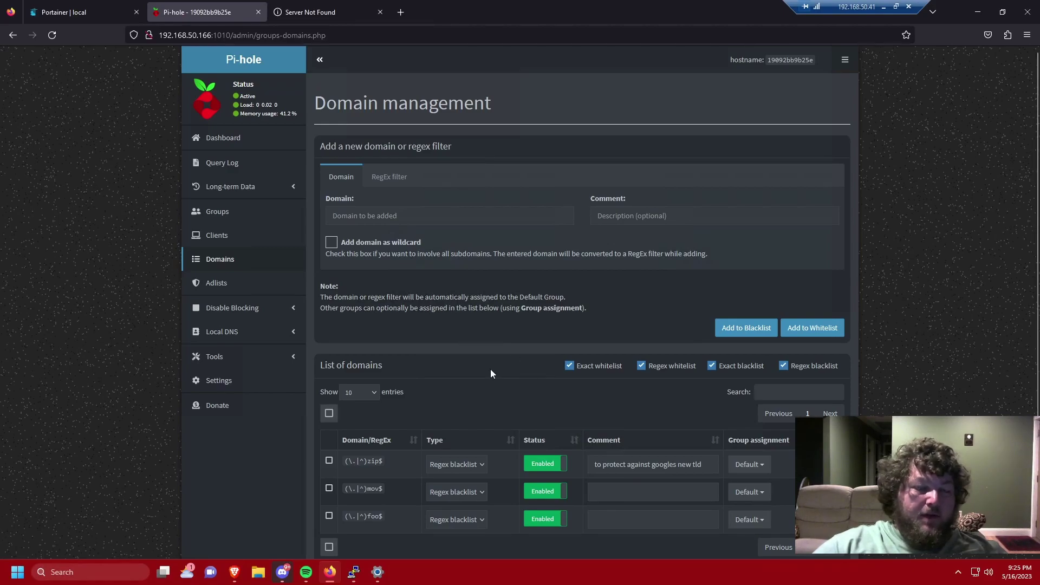
{"action": "scroll", "coordinate": [491, 373], "scroll_direction": "down", "scroll_amount": 3}
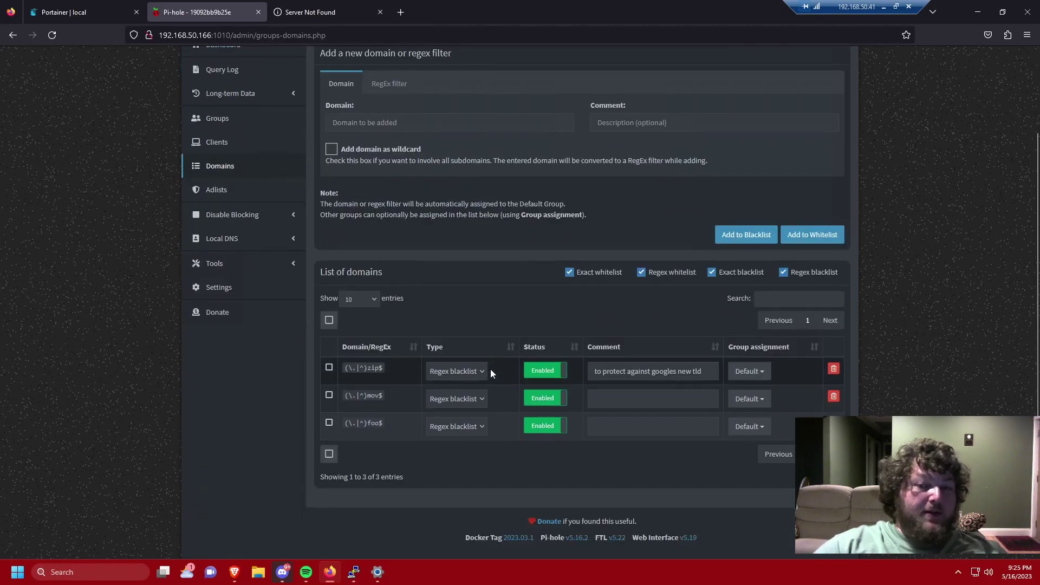
{"action": "scroll", "coordinate": [491, 373], "scroll_direction": "up", "scroll_amount": 3}
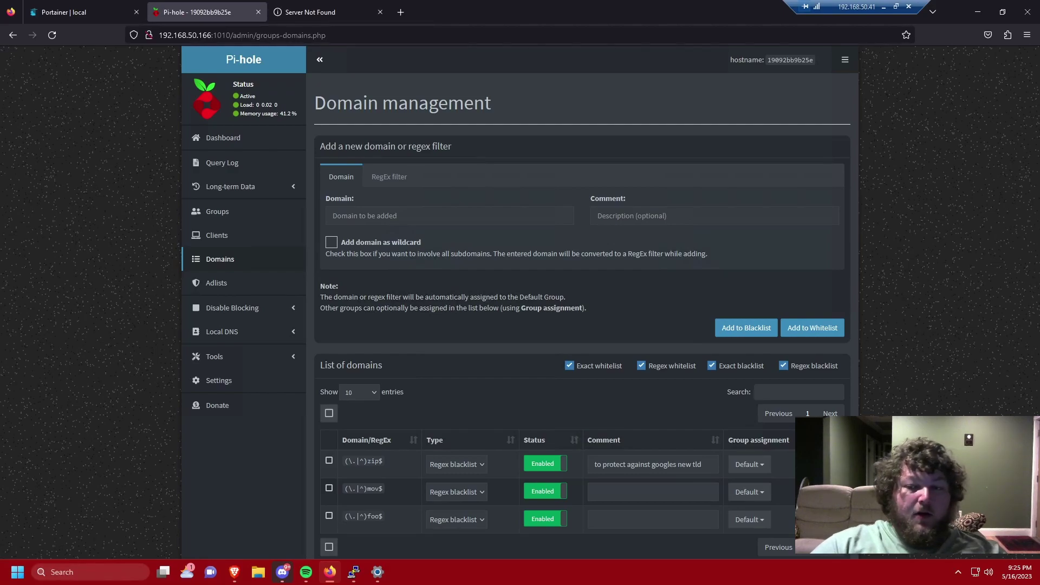
{"action": "scroll", "coordinate": [431, 309], "scroll_direction": "down", "scroll_amount": 3}
{"action": "scroll", "coordinate": [432, 308], "scroll_direction": "up", "scroll_amount": 3}
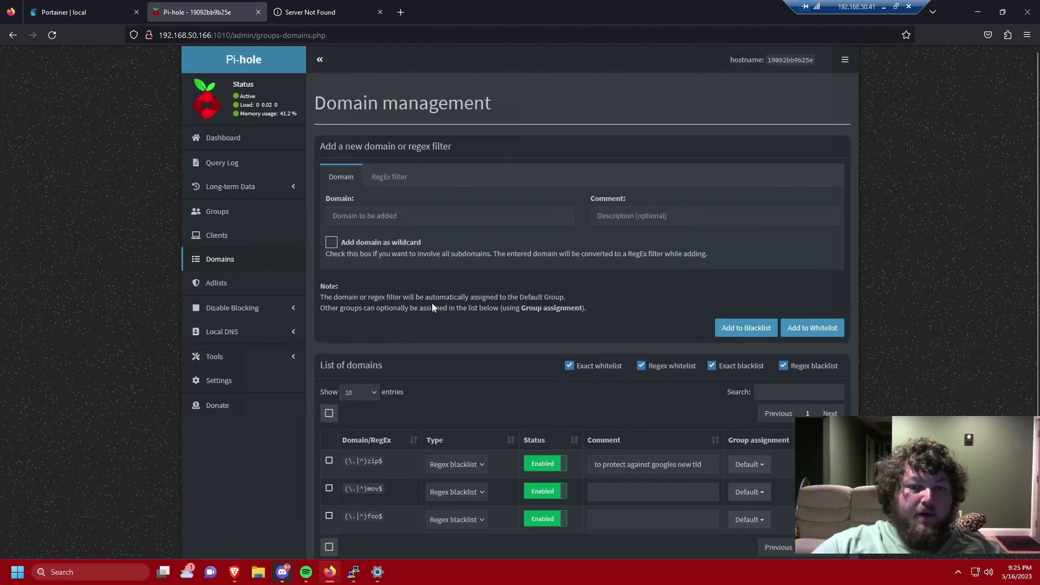